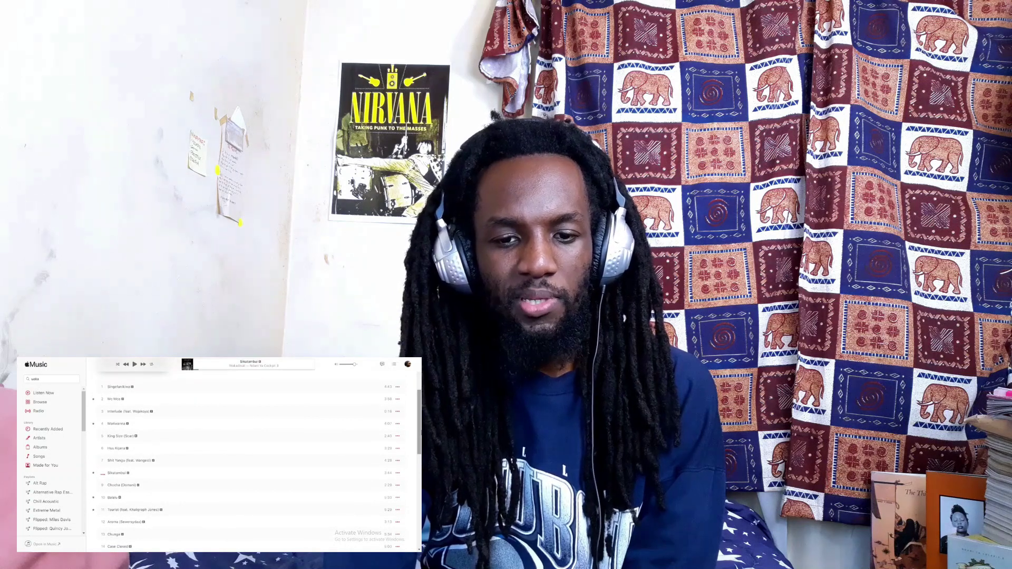
scroll(253, 459, "up", 1)
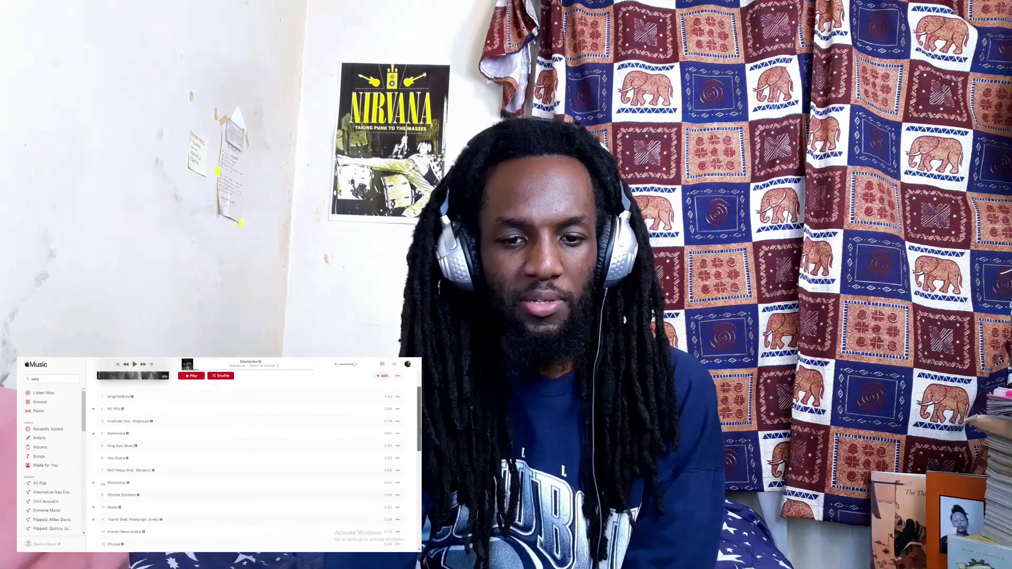
scroll(253, 459, "down", 1)
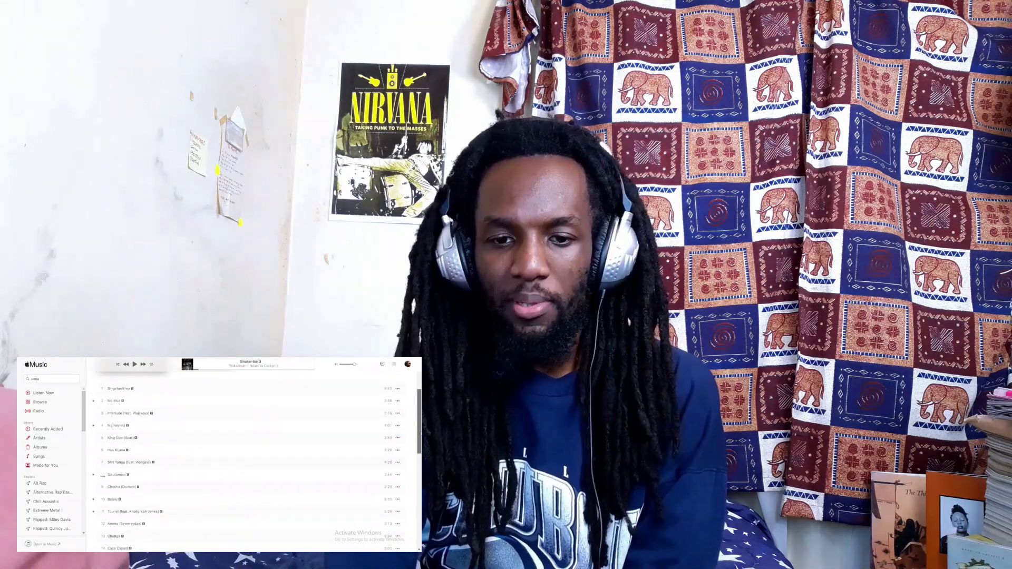
Start playback of Wakadinali's 'Sikutambui' from the album Ndani Ya Cockpit 3.
left_click(134, 364)
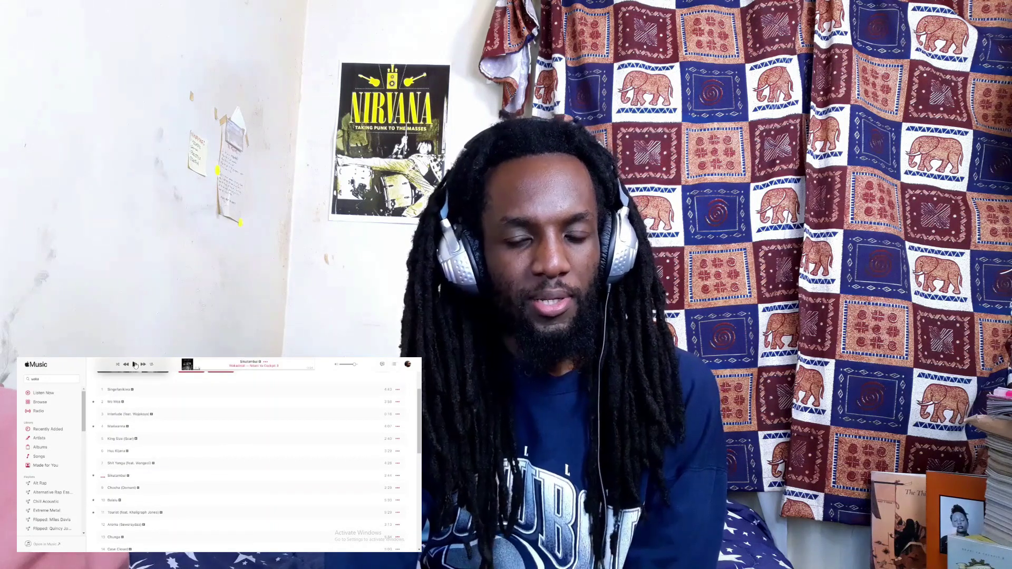